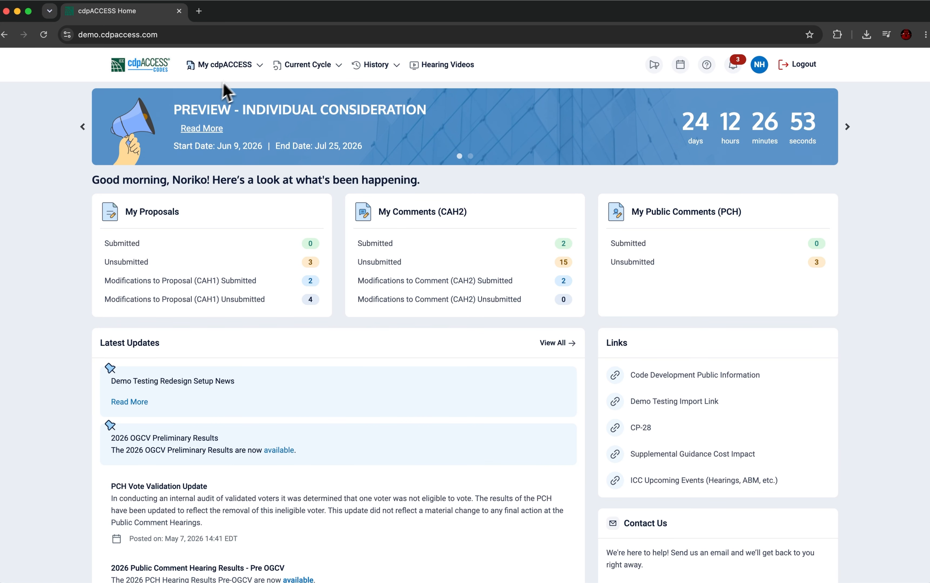
# - Open the current cycle's list of Public Comments (PCH)
pyautogui.click(258, 67)
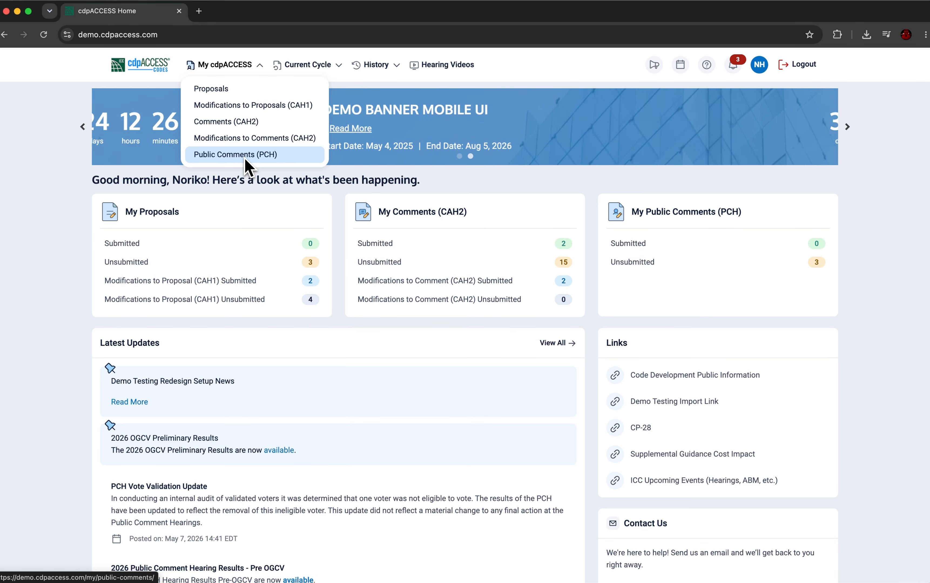
pyautogui.click(340, 65)
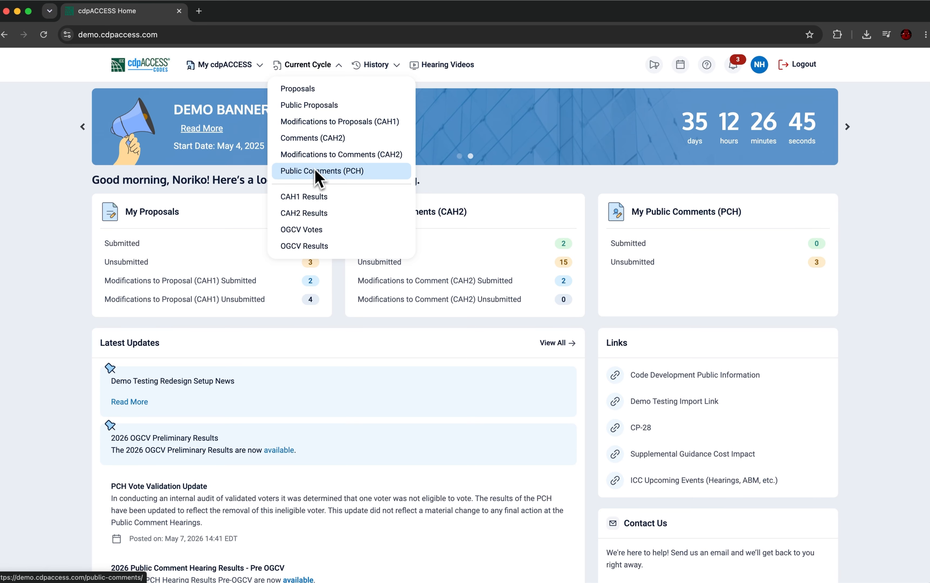
pyautogui.click(315, 172)
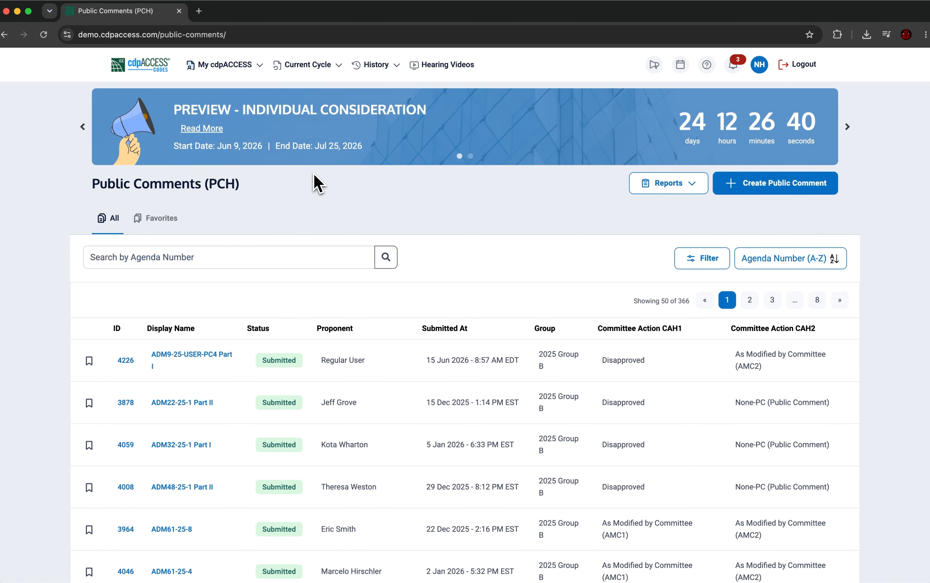
# - Examine the list of public comments and the filter options available for it
pyautogui.scroll(-1, 262, 301)
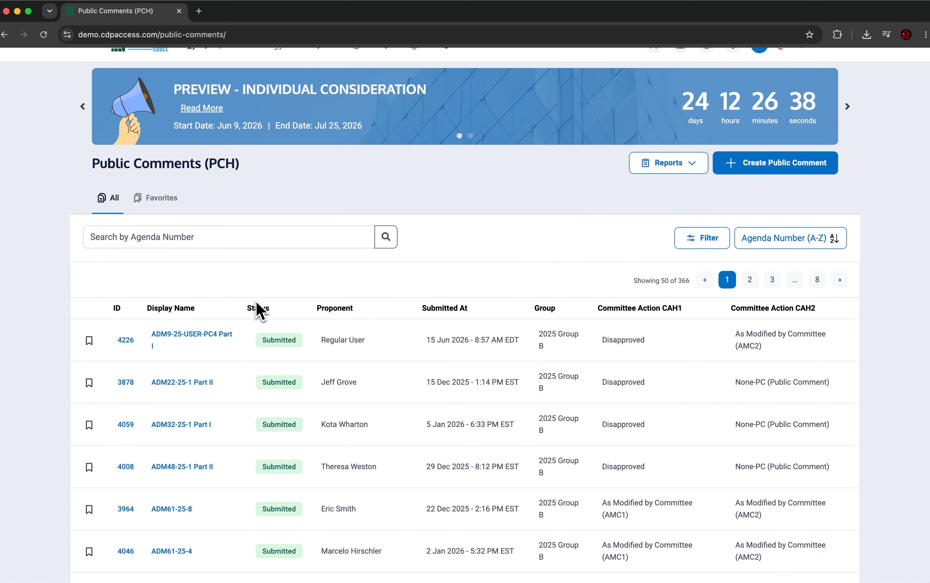
pyautogui.scroll(-4, 258, 309)
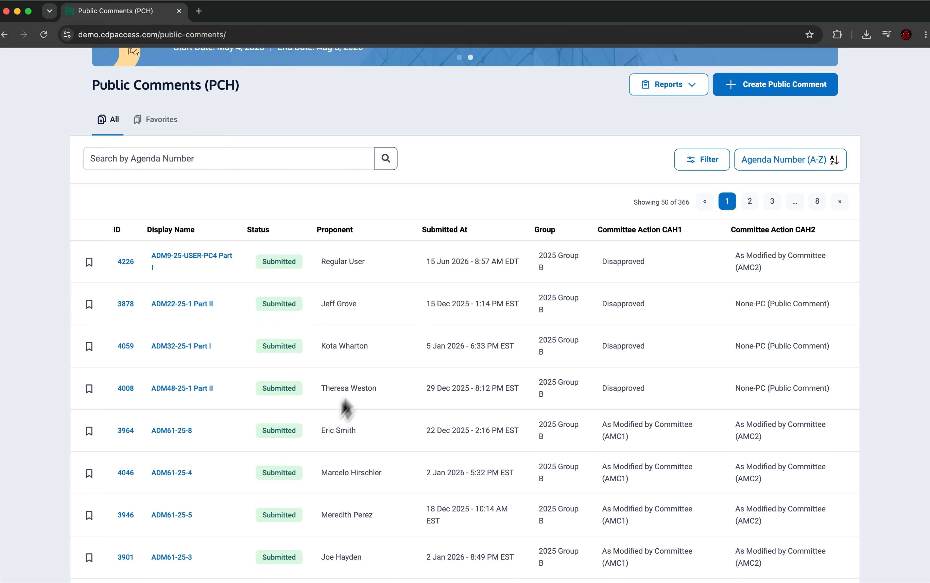
pyautogui.scroll(-15, 382, 358)
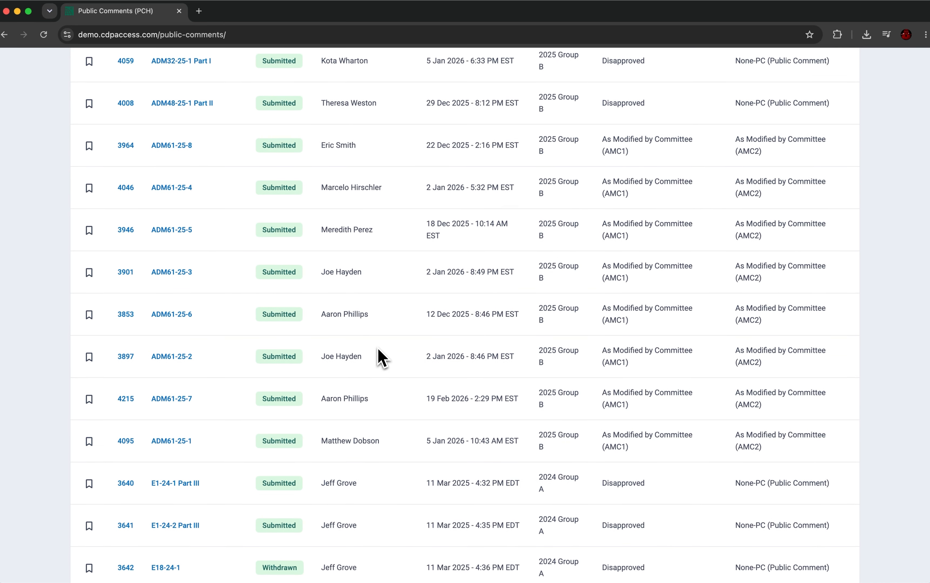
pyautogui.scroll(19, 381, 358)
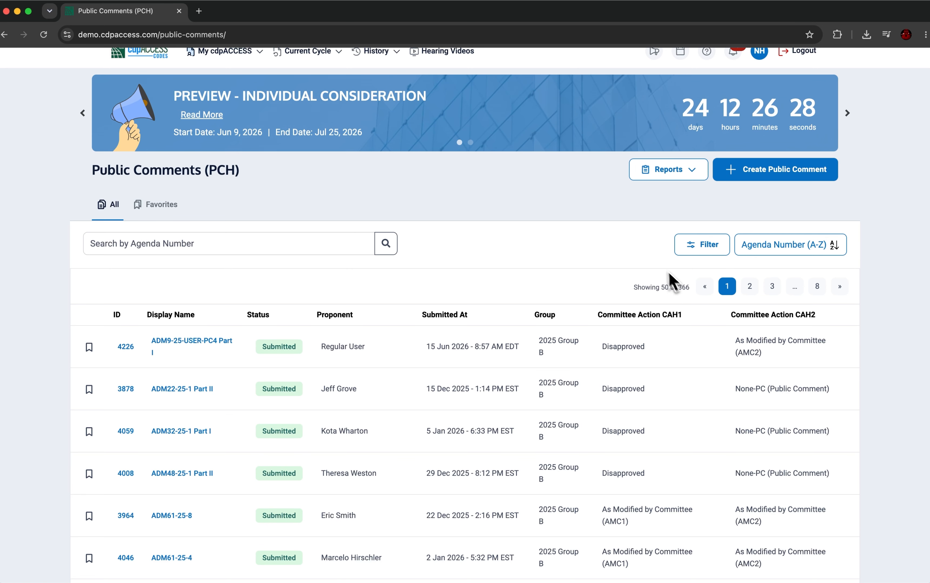
pyautogui.click(687, 251)
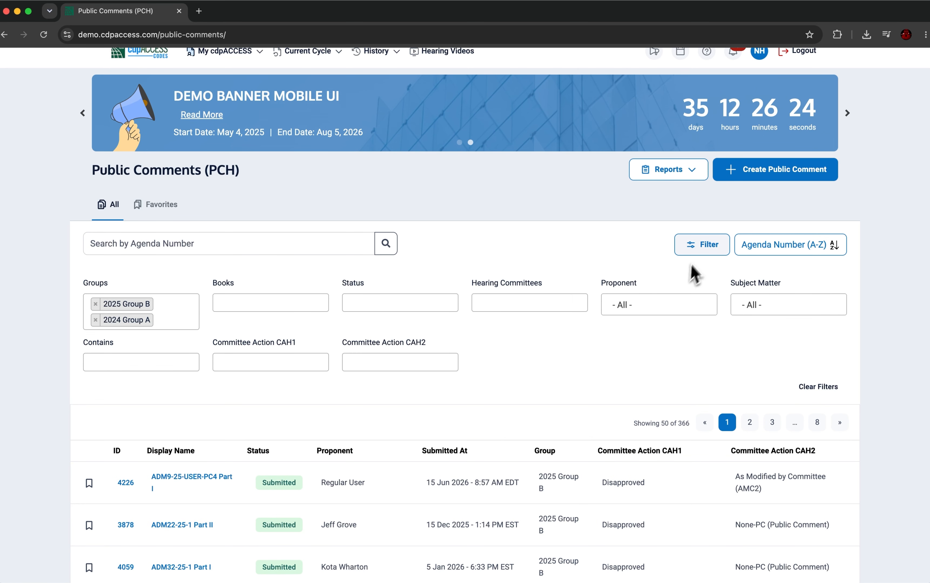
pyautogui.click(701, 245)
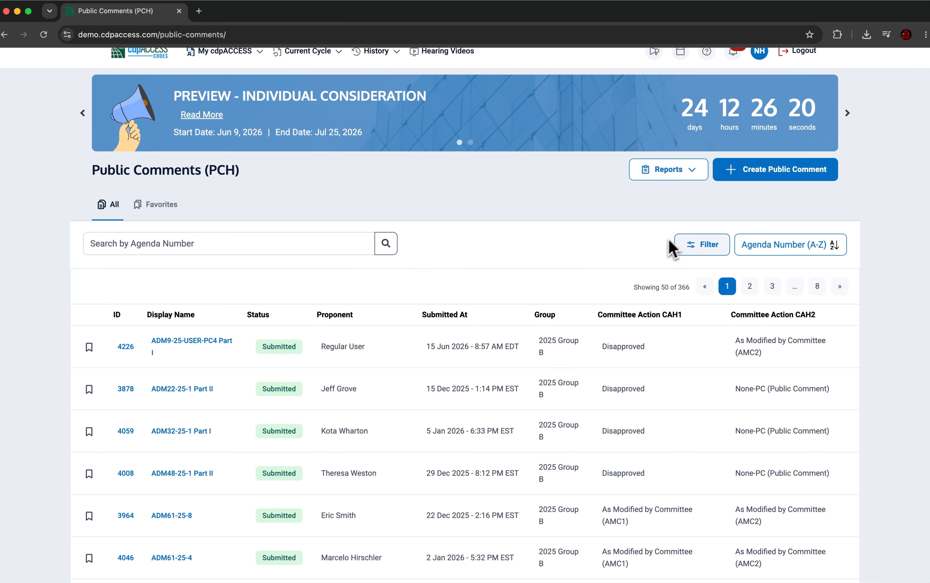
# - Start a new public comment on proposal ADM1-24
pyautogui.click(758, 177)
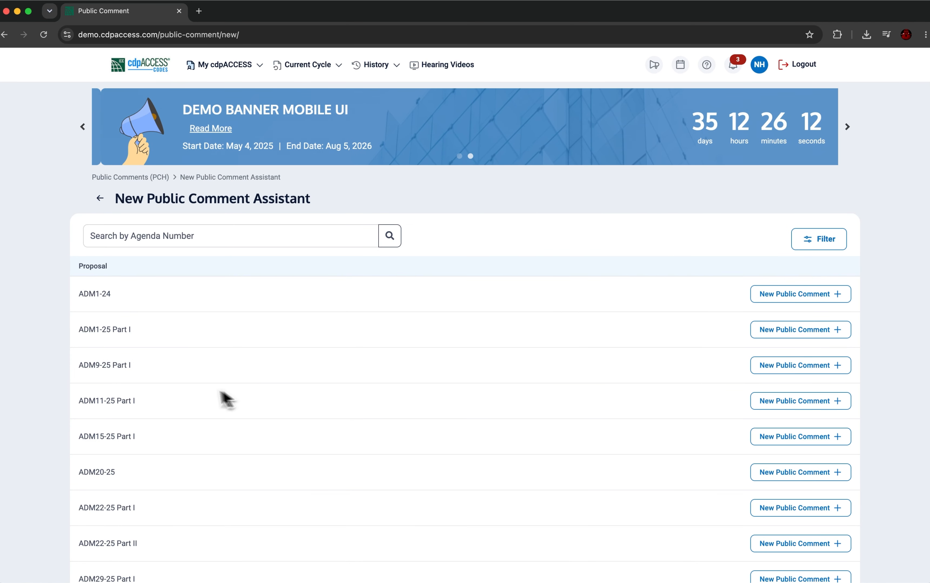
pyautogui.scroll(-3, 249, 374)
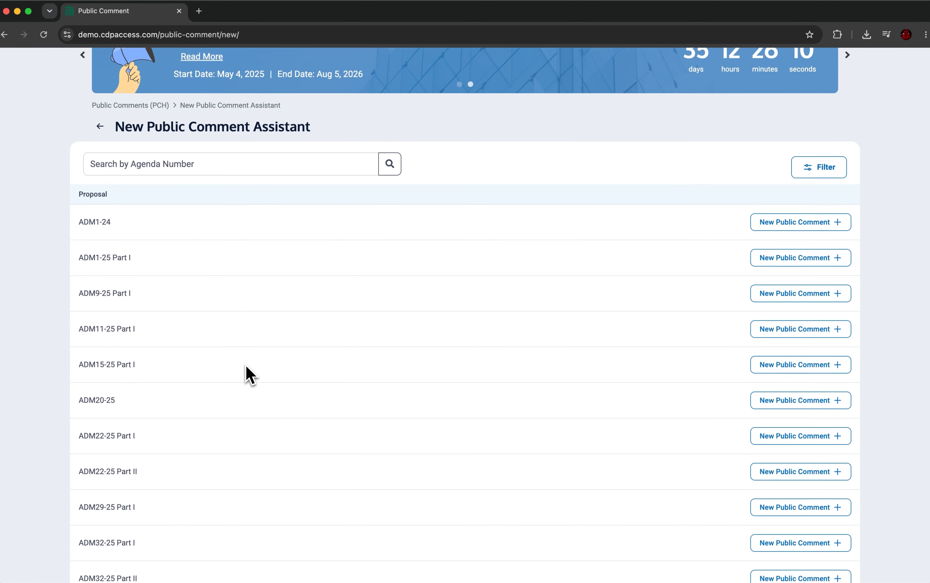
pyautogui.scroll(2, 247, 373)
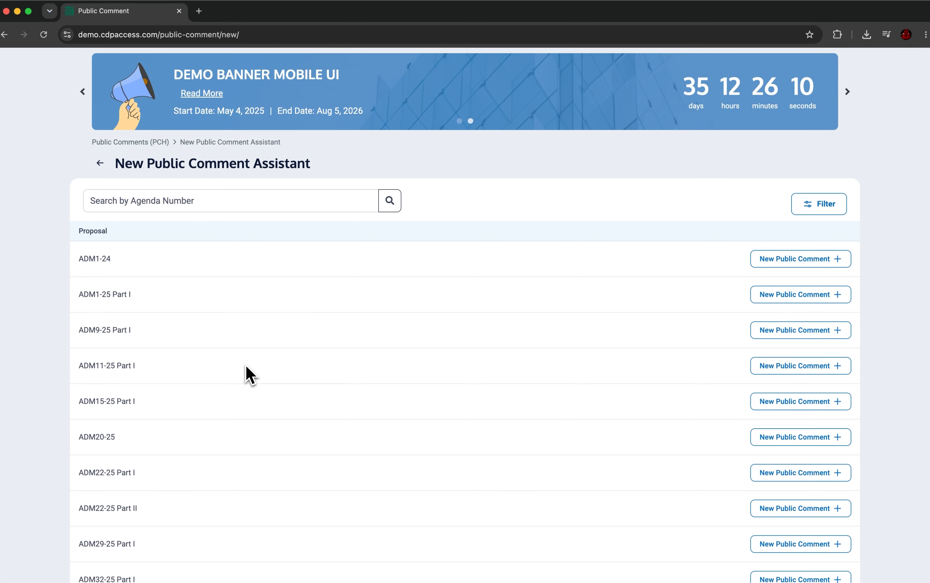
pyautogui.click(781, 260)
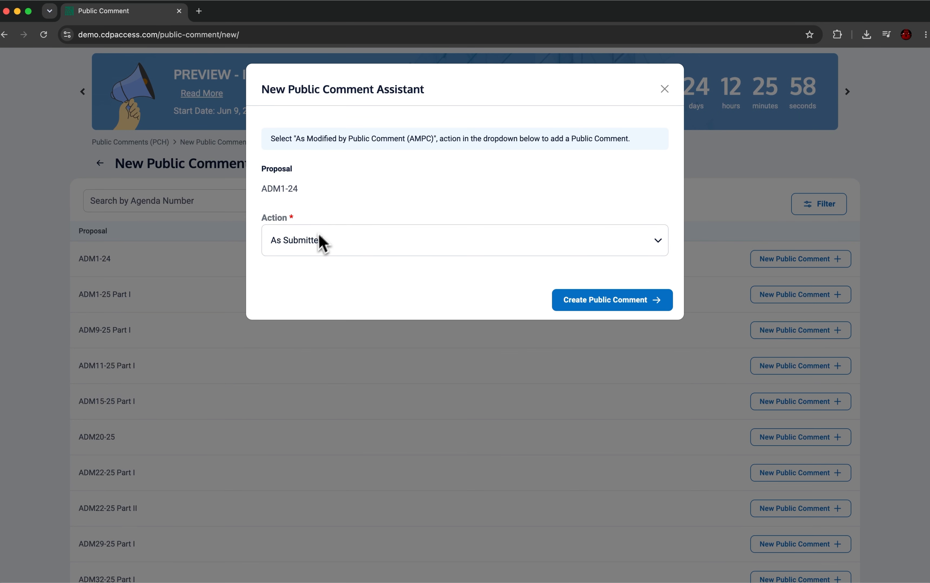
# - Create the public comment with the action "As Modified by Public Comment (AMPC)" and the instruction line "Modify as follows"
pyautogui.click(344, 251)
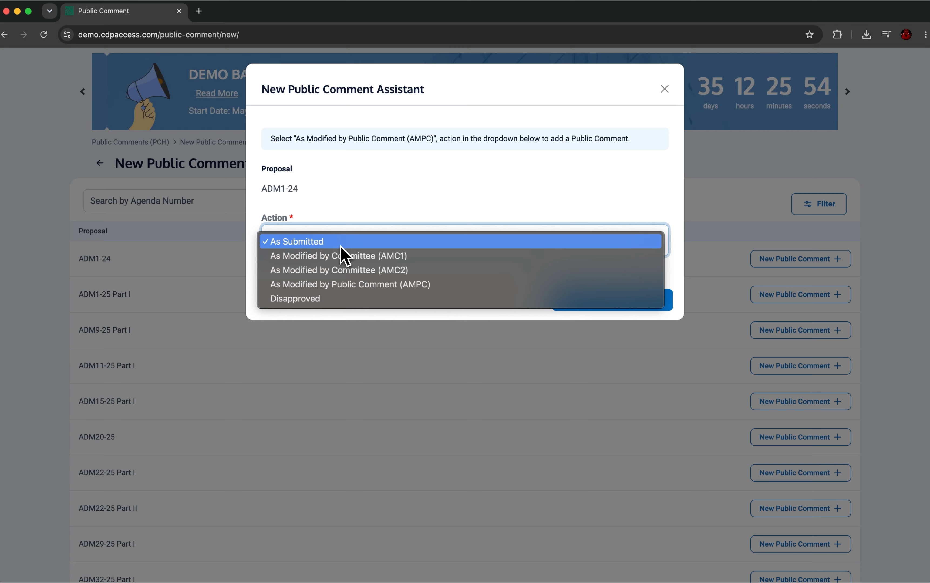
pyautogui.click(363, 285)
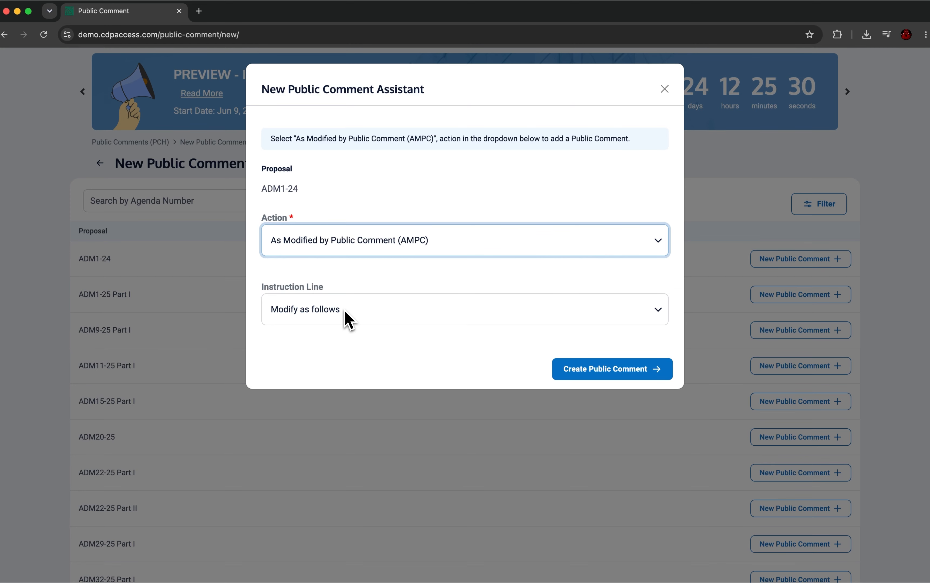
pyautogui.click(349, 320)
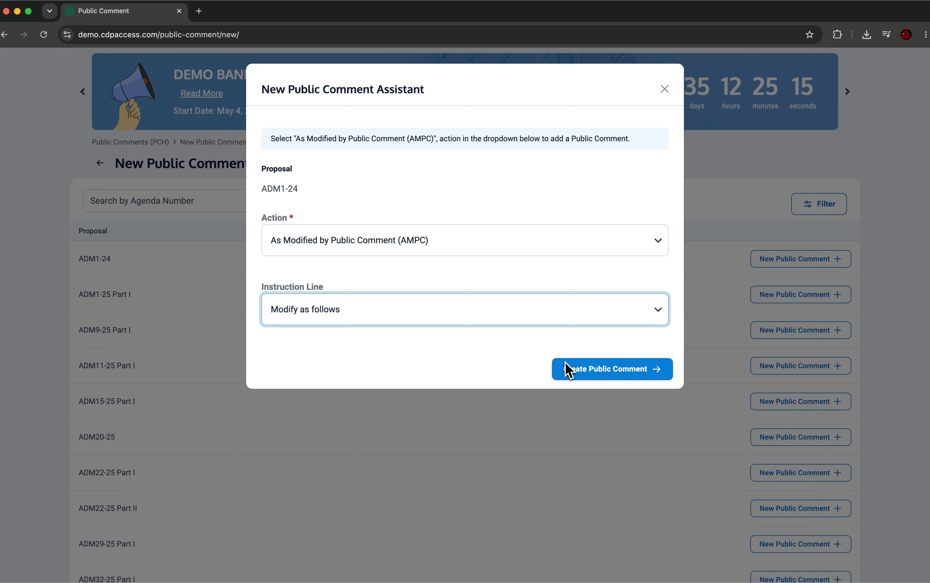
pyautogui.click(565, 370)
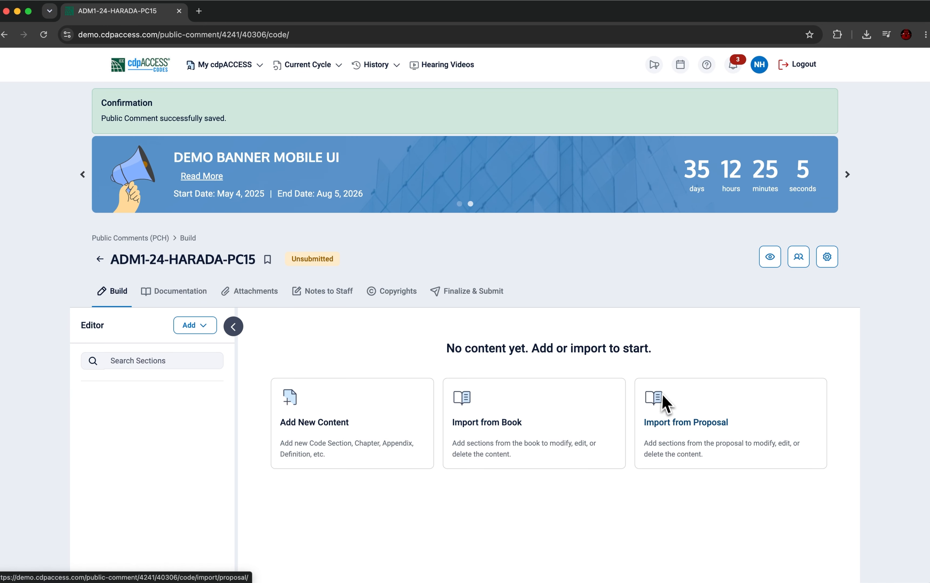
# - Import section 101.2.2.1 Hydrogen admixture natural gas supply from the proposal into the public comment
pyautogui.click(670, 408)
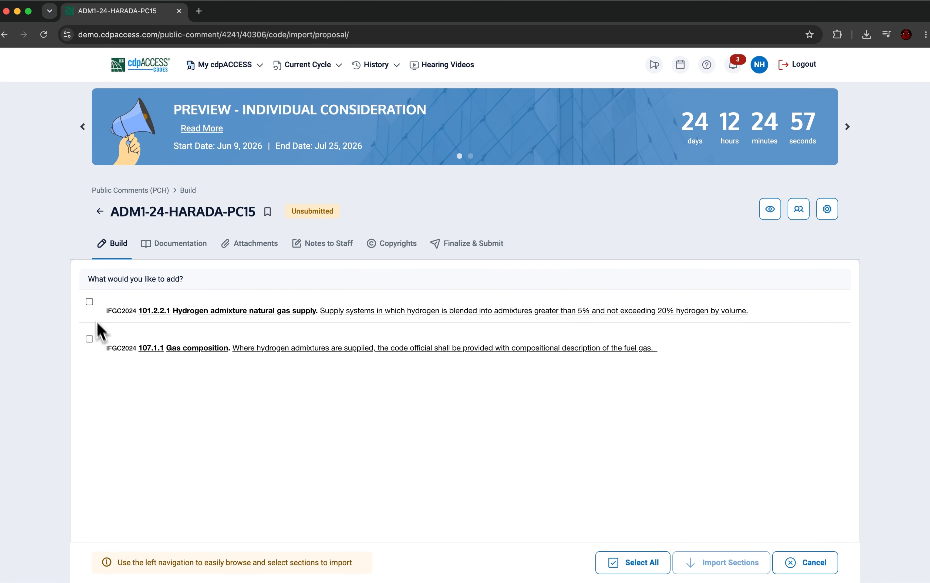
pyautogui.click(89, 302)
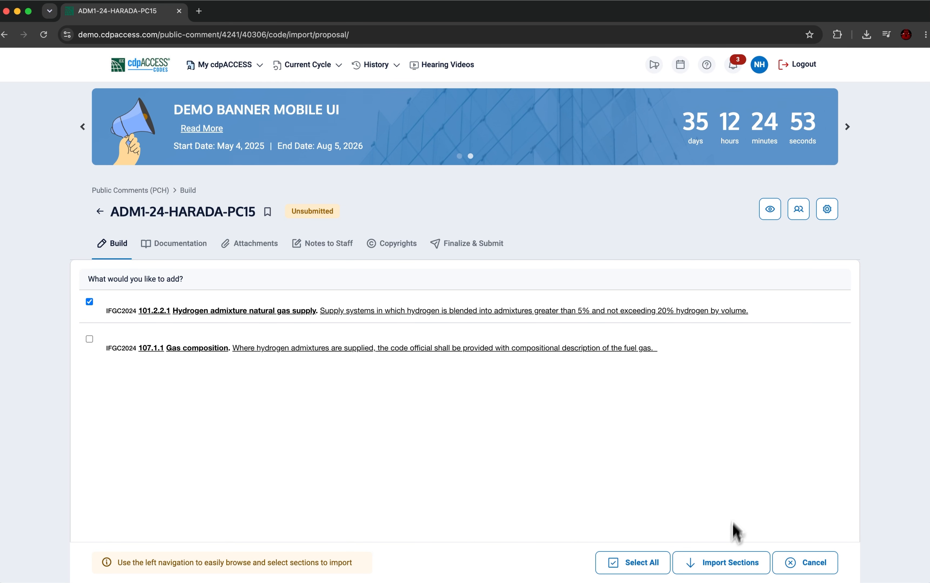
pyautogui.click(727, 559)
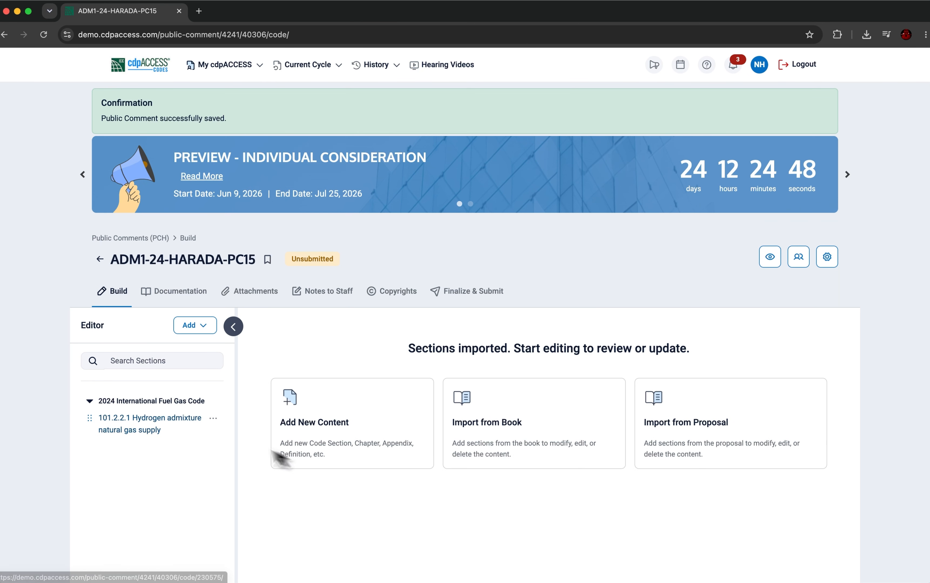
# - Open imported section 101.2.2.1 for editing and set its instruction to "Revise as follows"
pyautogui.click(166, 424)
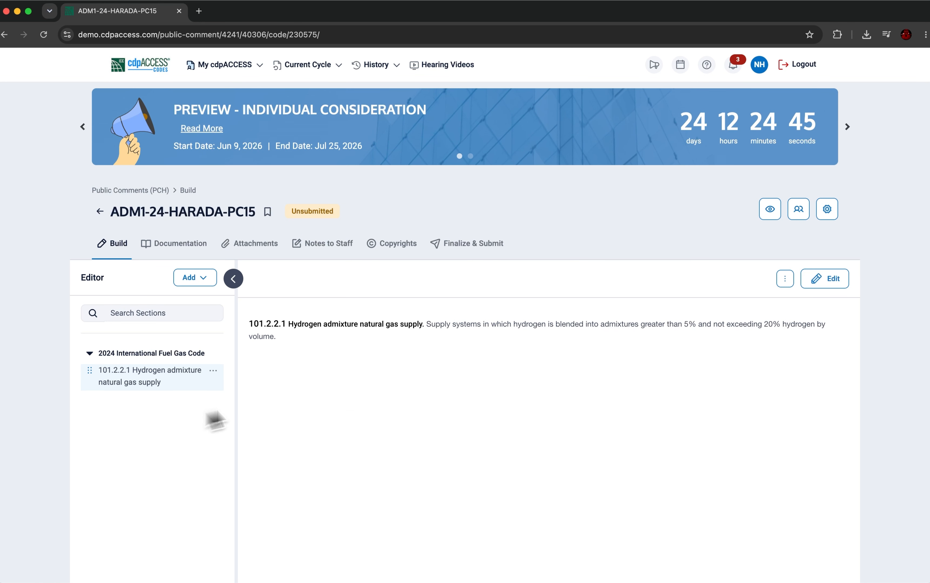
pyautogui.click(841, 289)
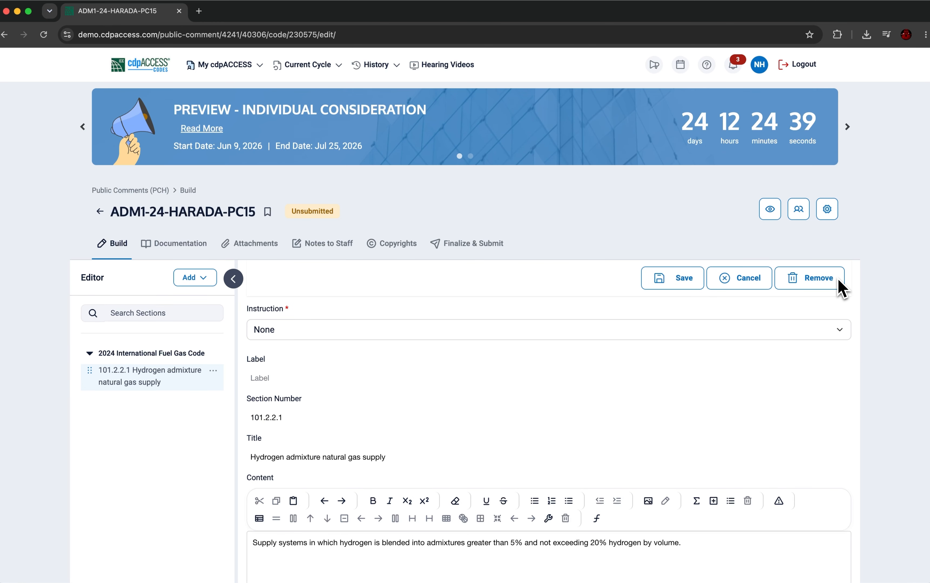
pyautogui.click(824, 329)
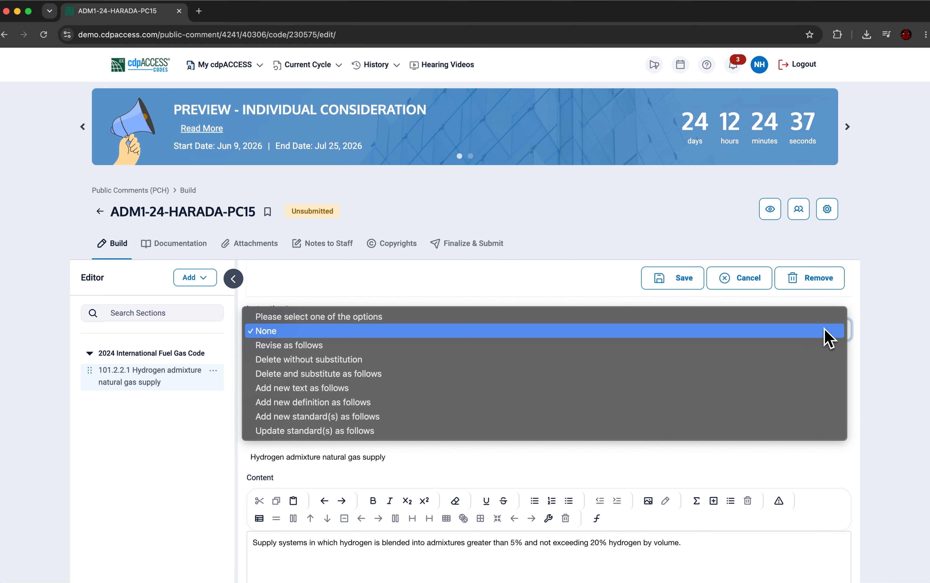
pyautogui.click(357, 348)
# - Add a new line reading "demo" below the section's content text and save the section
pyautogui.scroll(-3, 390, 388)
pyautogui.click(687, 453)
pyautogui.press('Return')
pyautogui.write('demo')
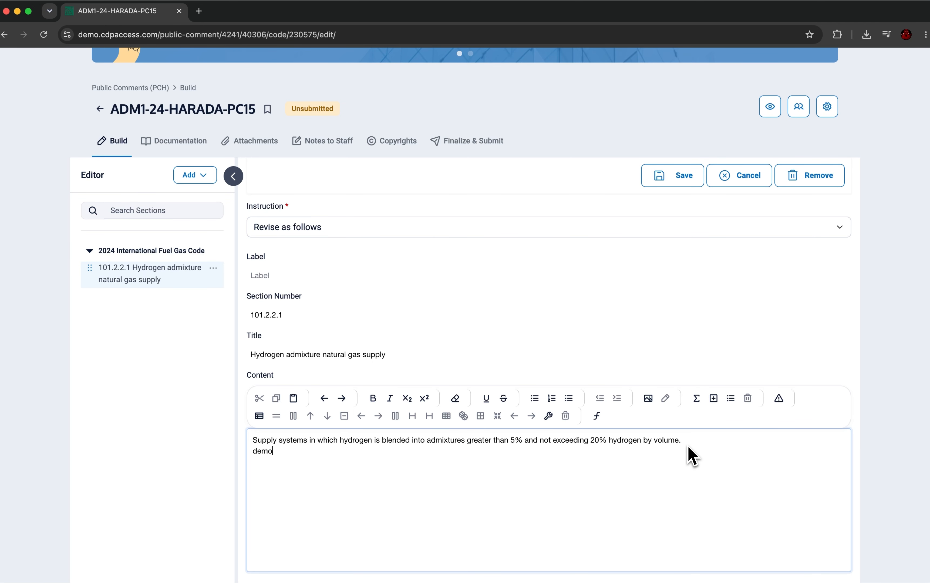
pyautogui.scroll(-10, 656, 405)
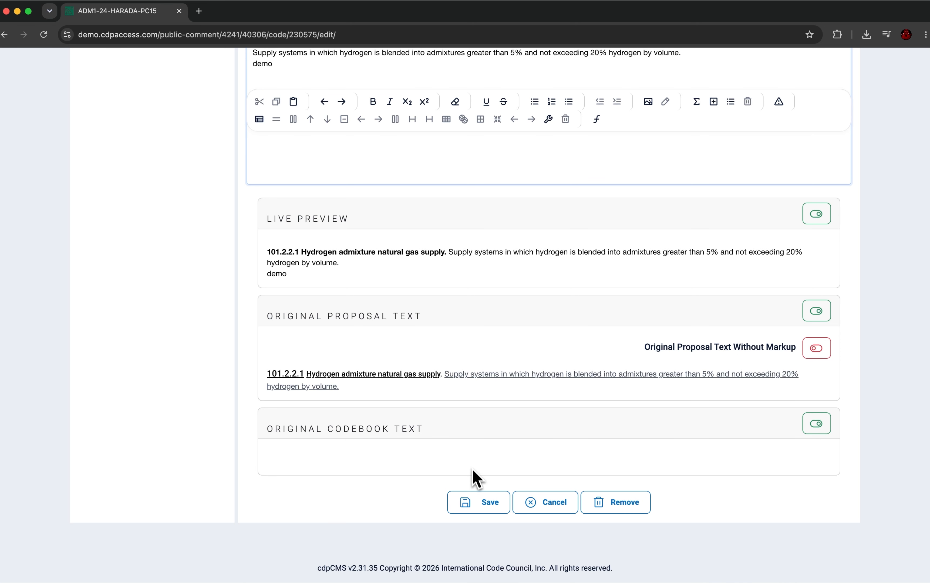
pyautogui.click(478, 502)
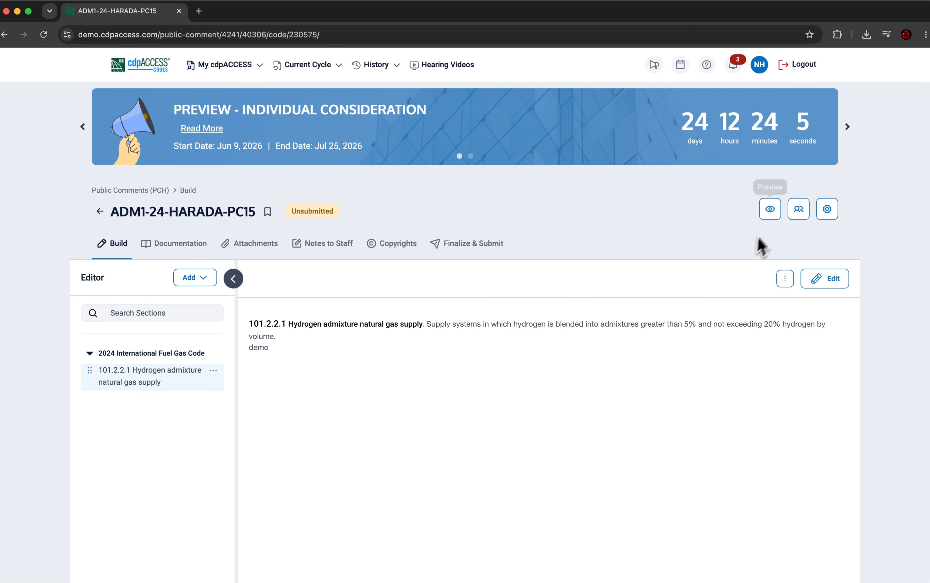
# - Preview the public comment and review its Public Comment, ROCAH 1 and Proposal views
pyautogui.click(771, 216)
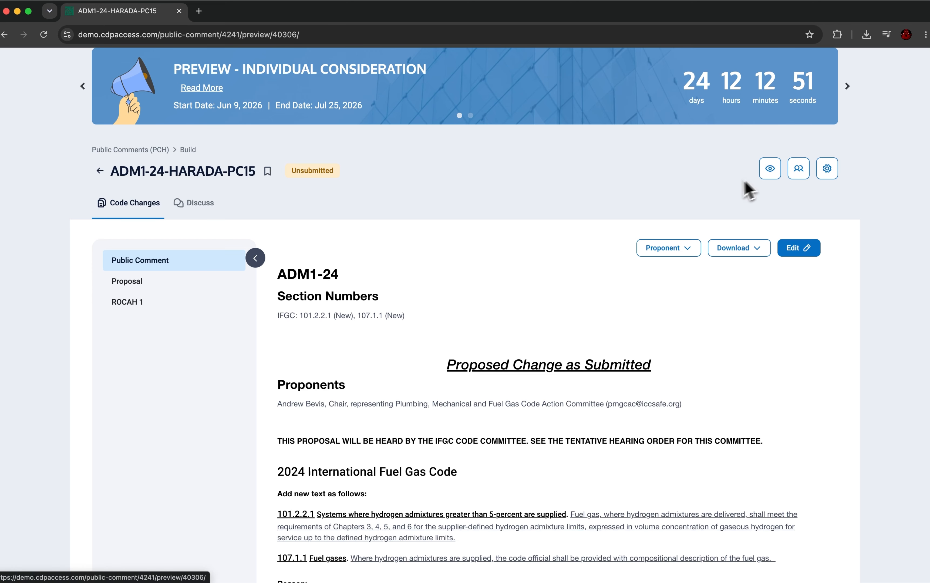
pyautogui.scroll(-1, 518, 323)
pyautogui.scroll(-5, 518, 326)
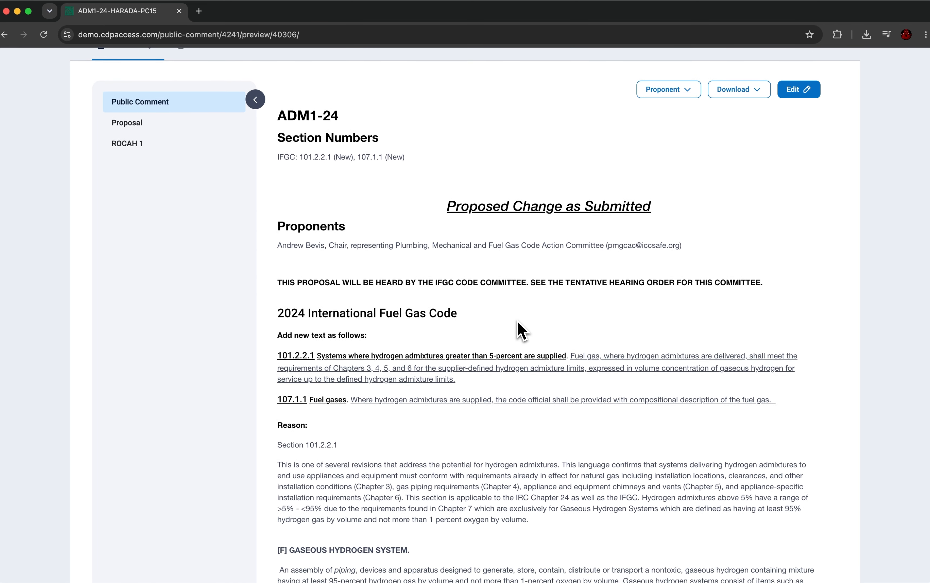
pyautogui.scroll(2, 518, 294)
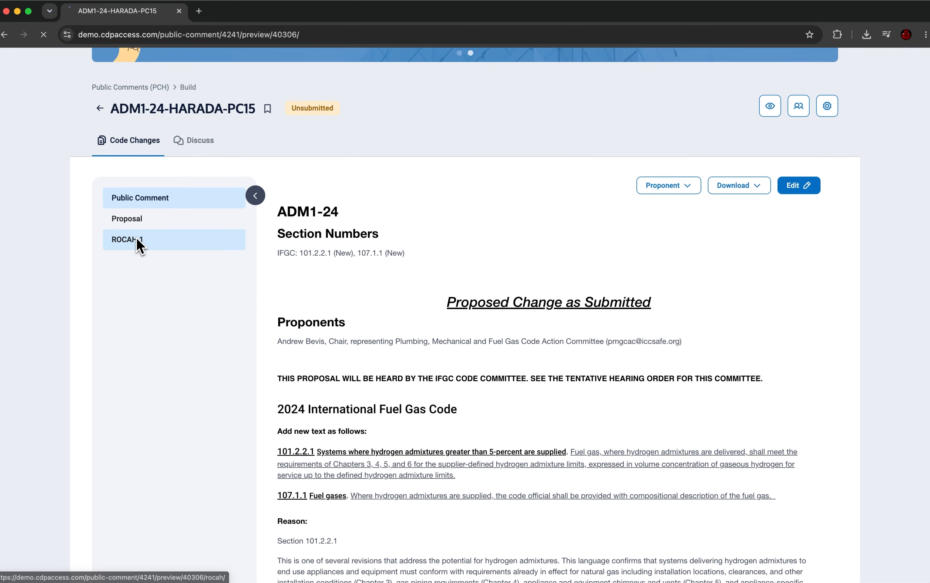
pyautogui.click(137, 240)
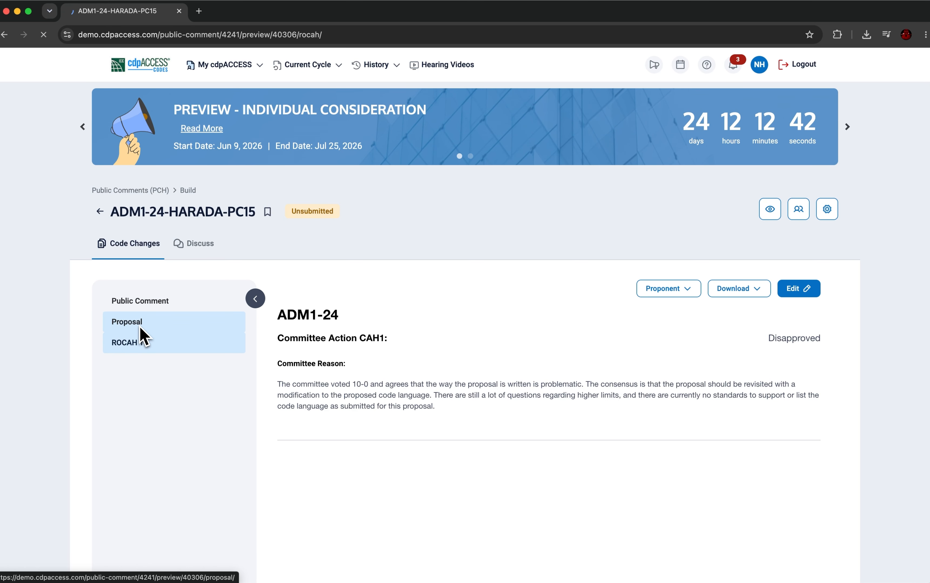
pyautogui.click(140, 327)
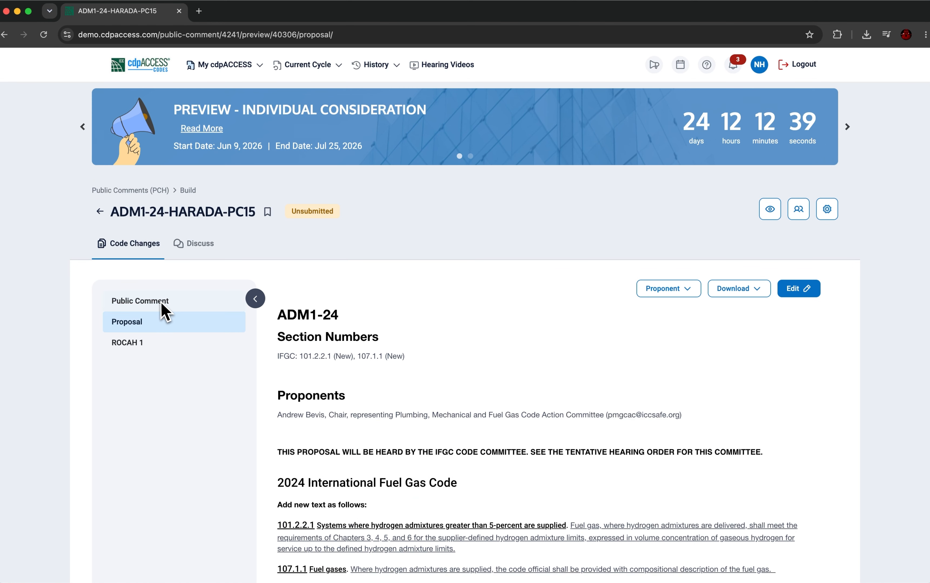
pyautogui.click(169, 307)
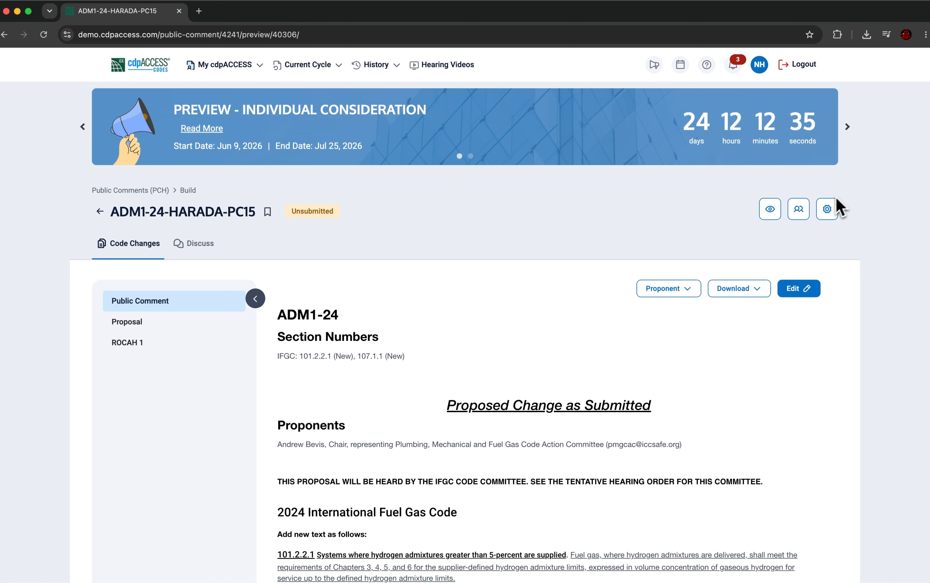
# - Examine the ownership transfer and deletion tools in the public comment's settings
pyautogui.click(828, 210)
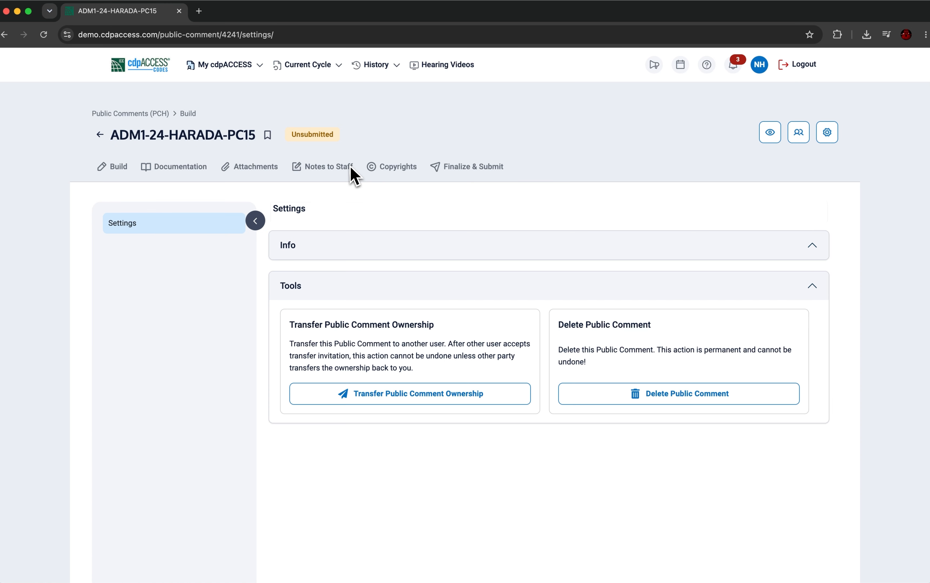
pyautogui.scroll(-3, 463, 240)
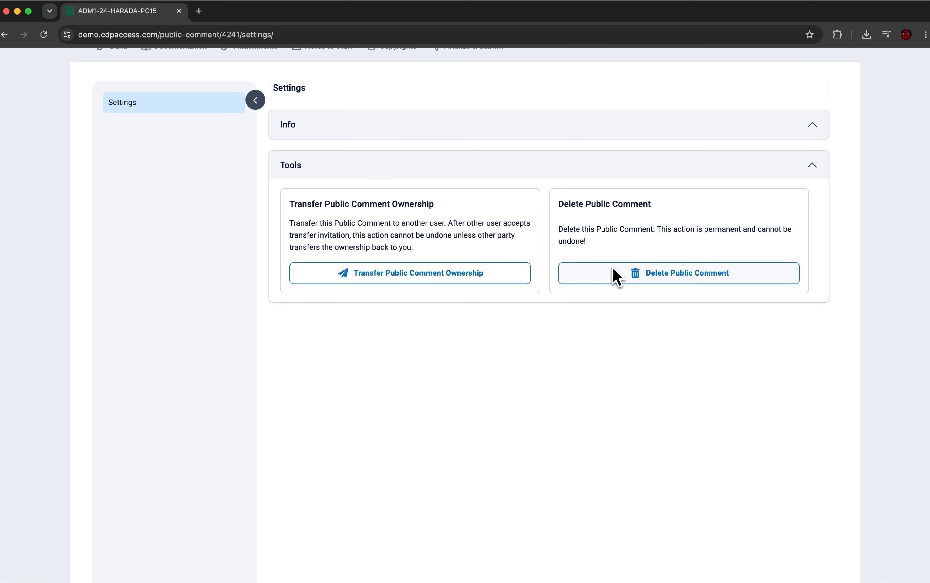
pyautogui.scroll(5, 614, 270)
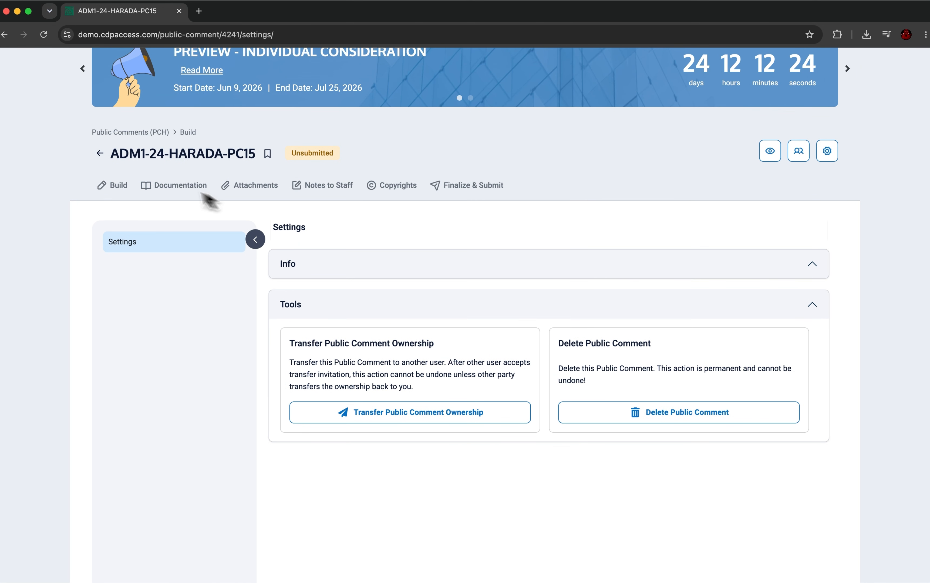
# - Upload Public_Comment_Recording_Guide.pdf from the Demo PDF folder as an attachment to the public comment
pyautogui.click(156, 187)
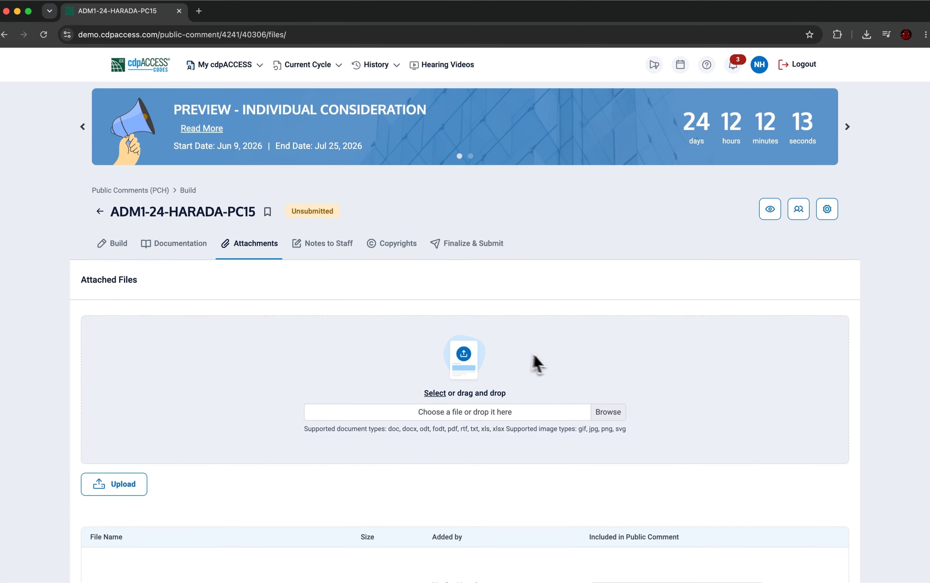
pyautogui.click(602, 413)
pyautogui.click(558, 228)
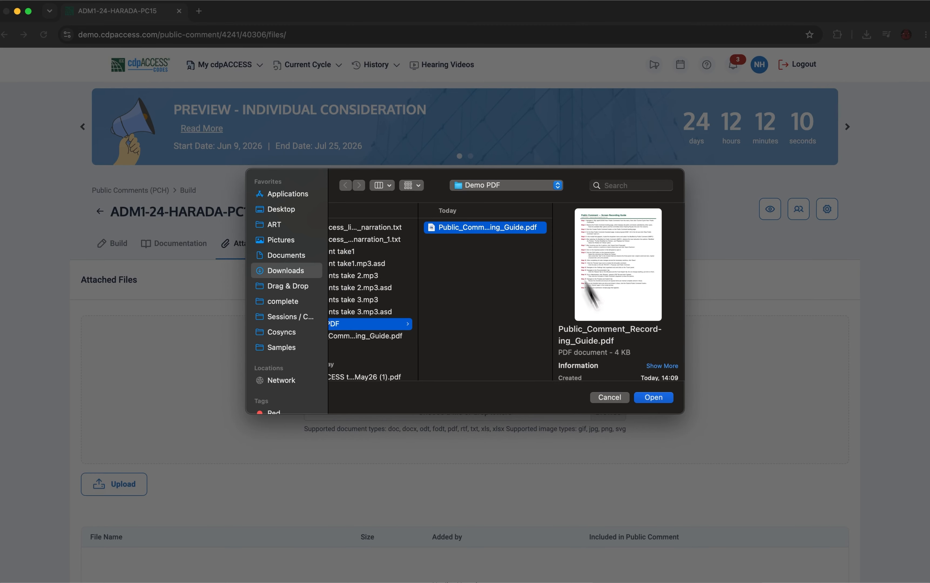
pyautogui.click(654, 402)
pyautogui.click(141, 488)
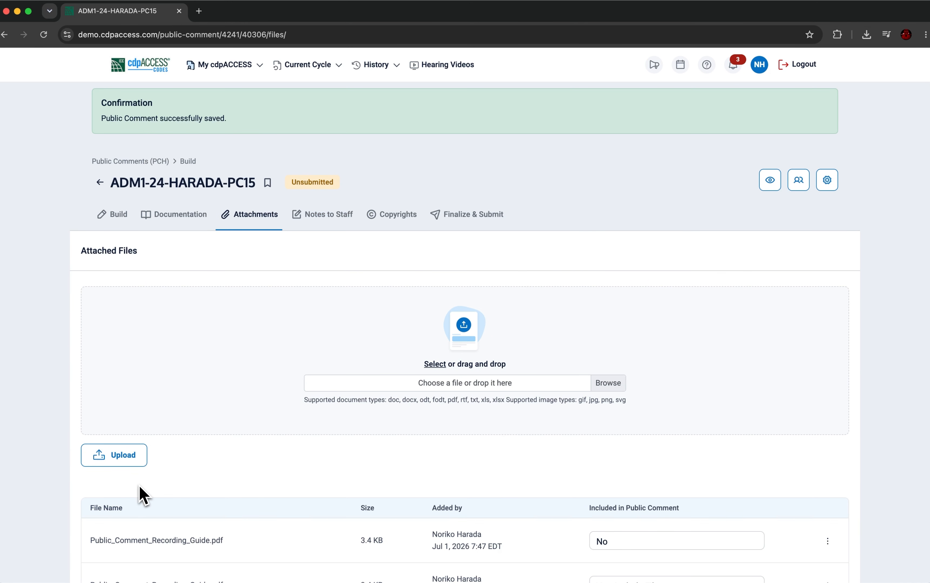
# - Review the inclusion choices for the newly uploaded attachment and keep it set to No
pyautogui.scroll(-3, 139, 486)
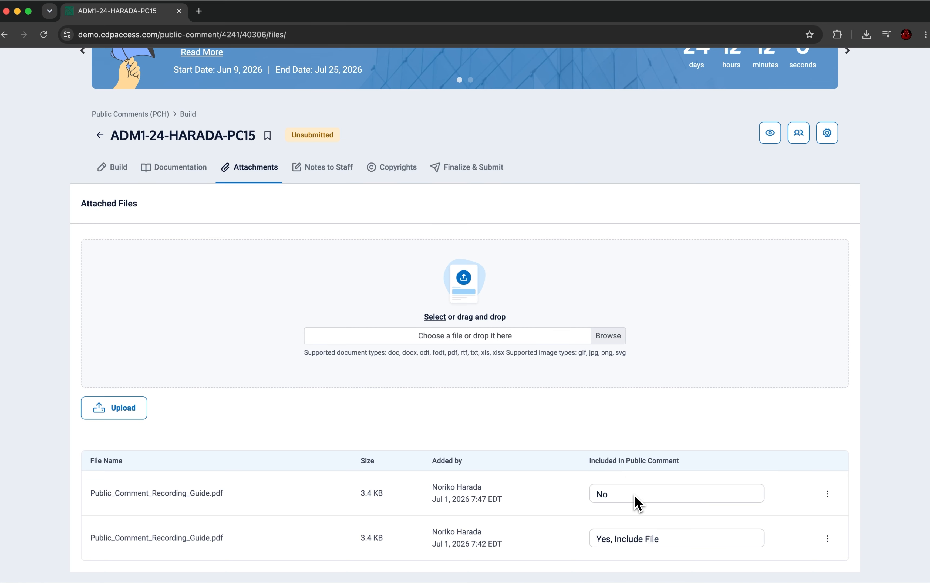
pyautogui.click(638, 504)
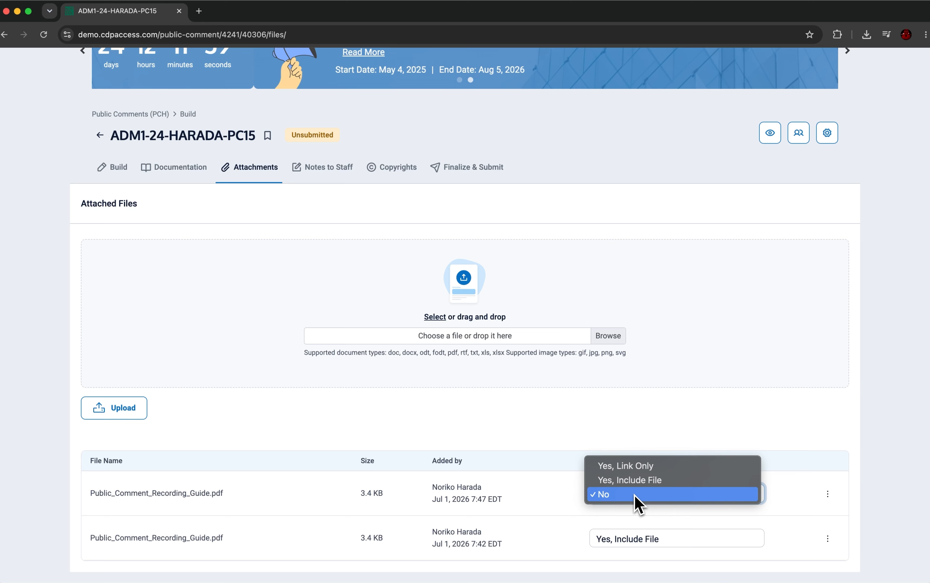
pyautogui.click(638, 498)
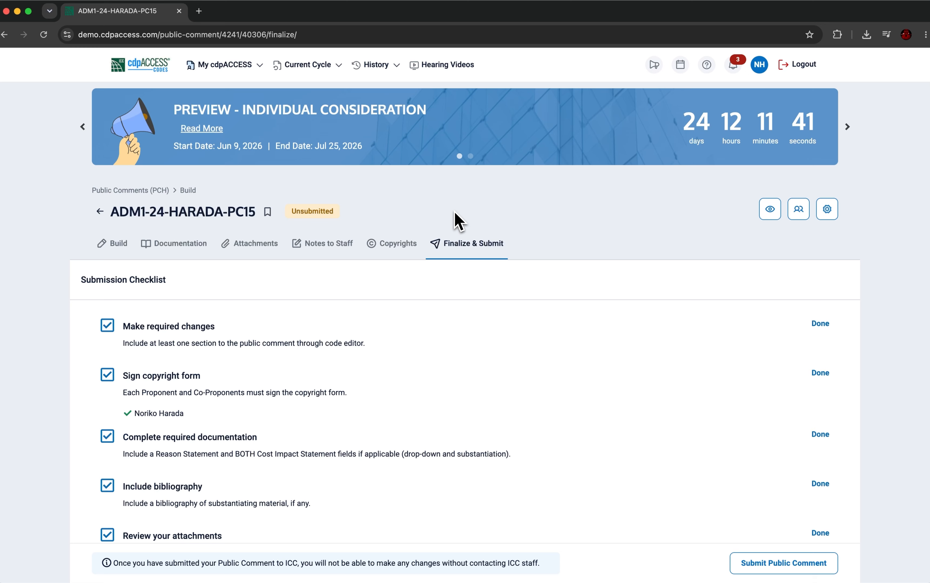
# - Review the submission checklist and submit the public comment
pyautogui.scroll(-3, 454, 301)
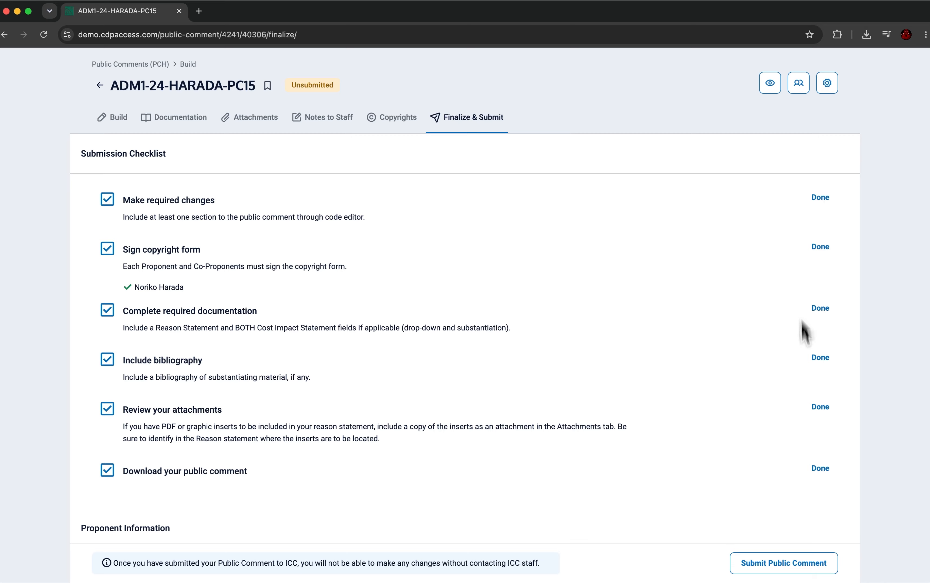
pyautogui.scroll(-1, 813, 478)
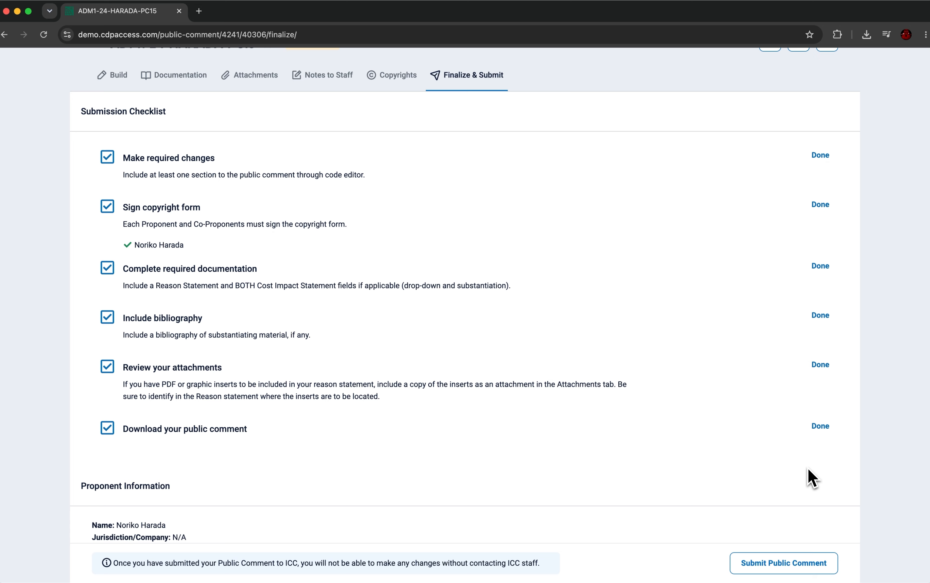
pyautogui.click(776, 571)
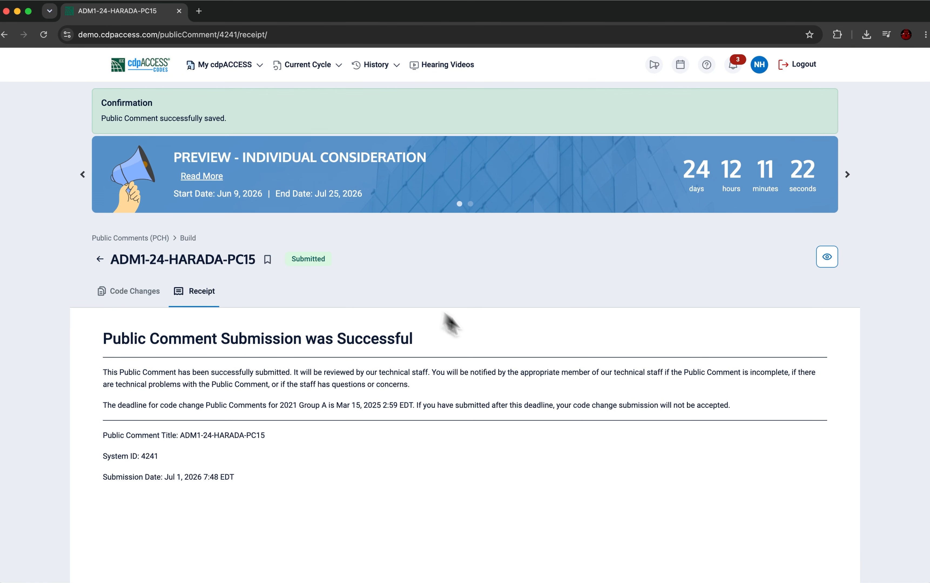